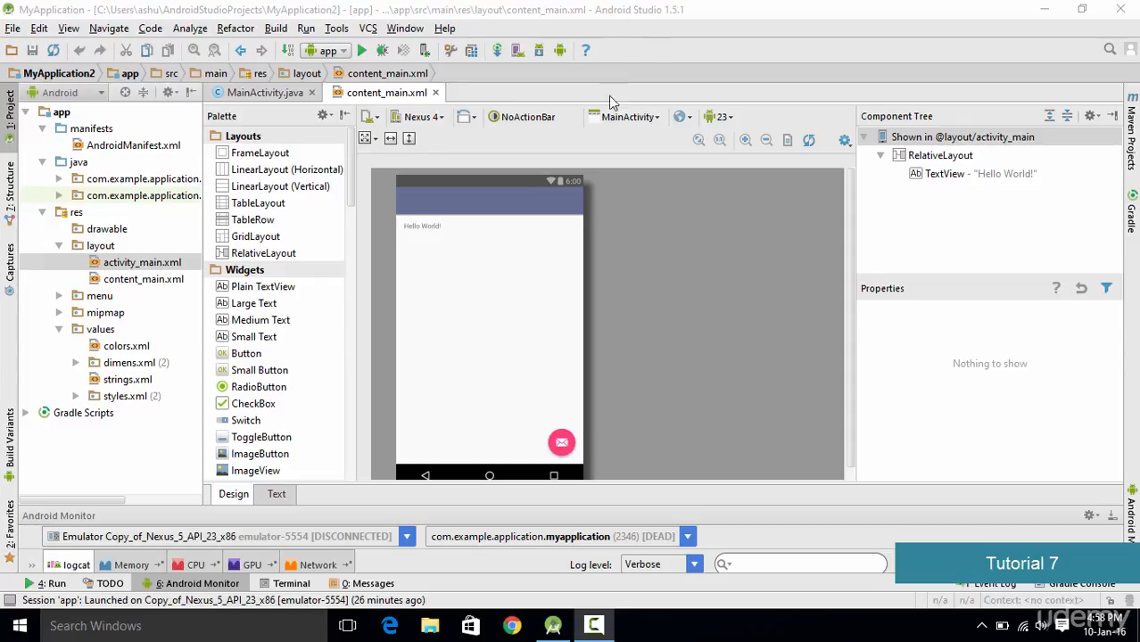
Start creating a new virtual device in the AVD Manager and look through the available phone hardware definitions
click(516, 52)
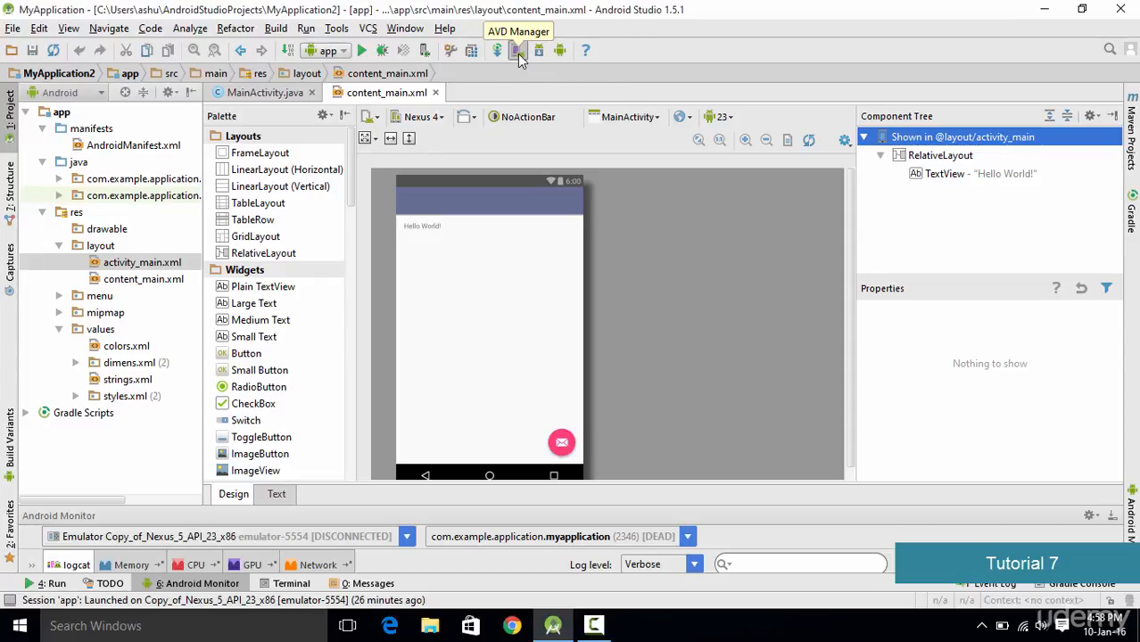
click(517, 54)
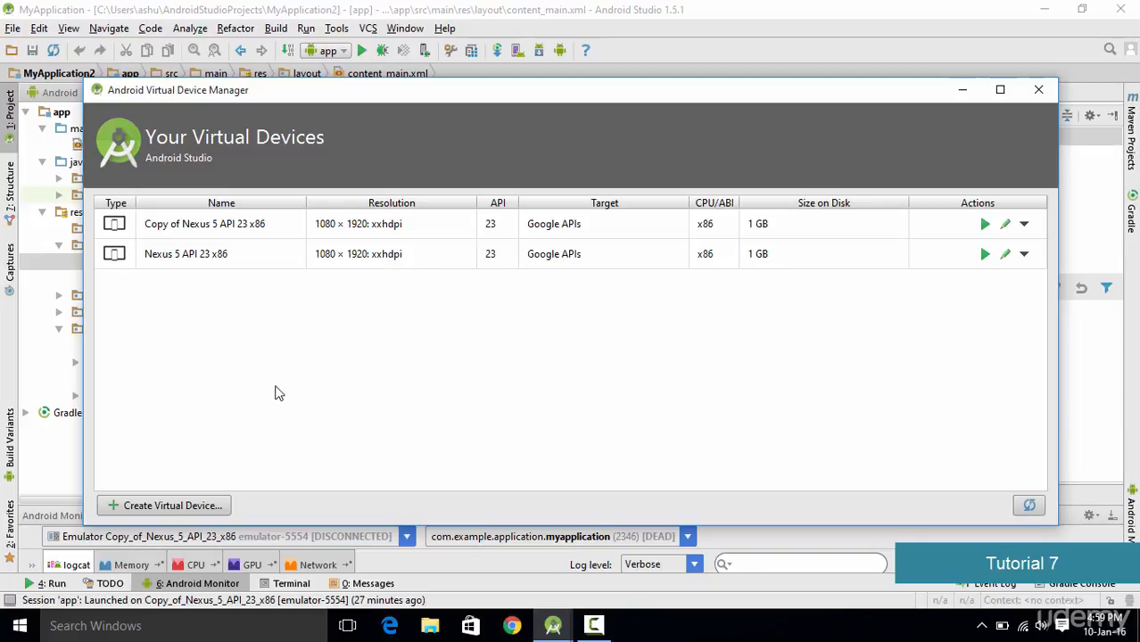
click(196, 507)
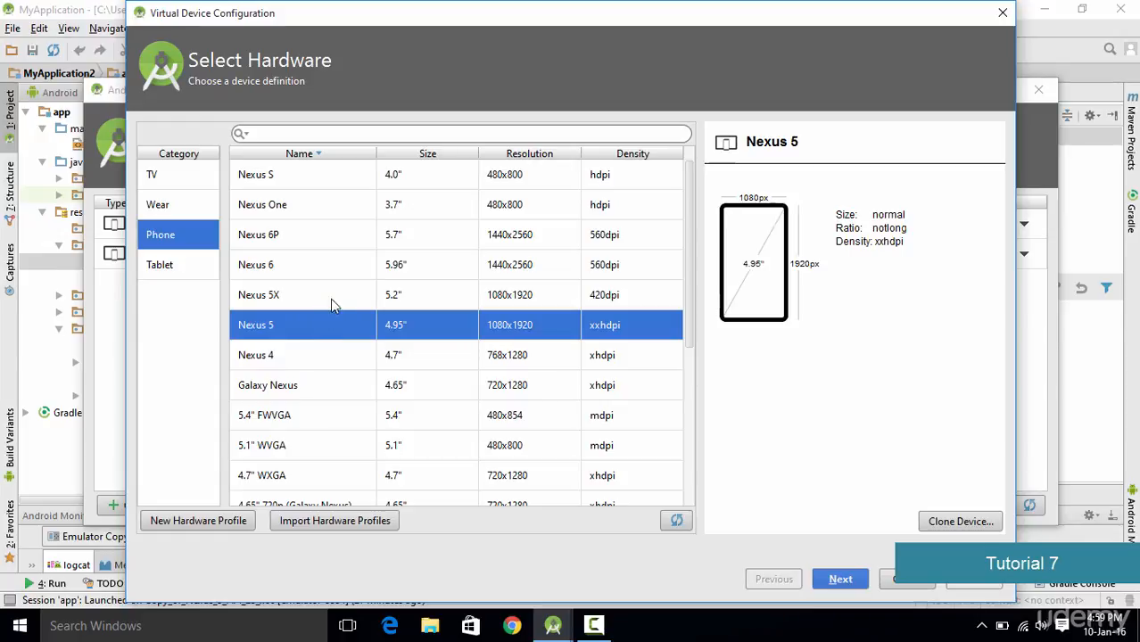
scroll(504, 331, down, 2)
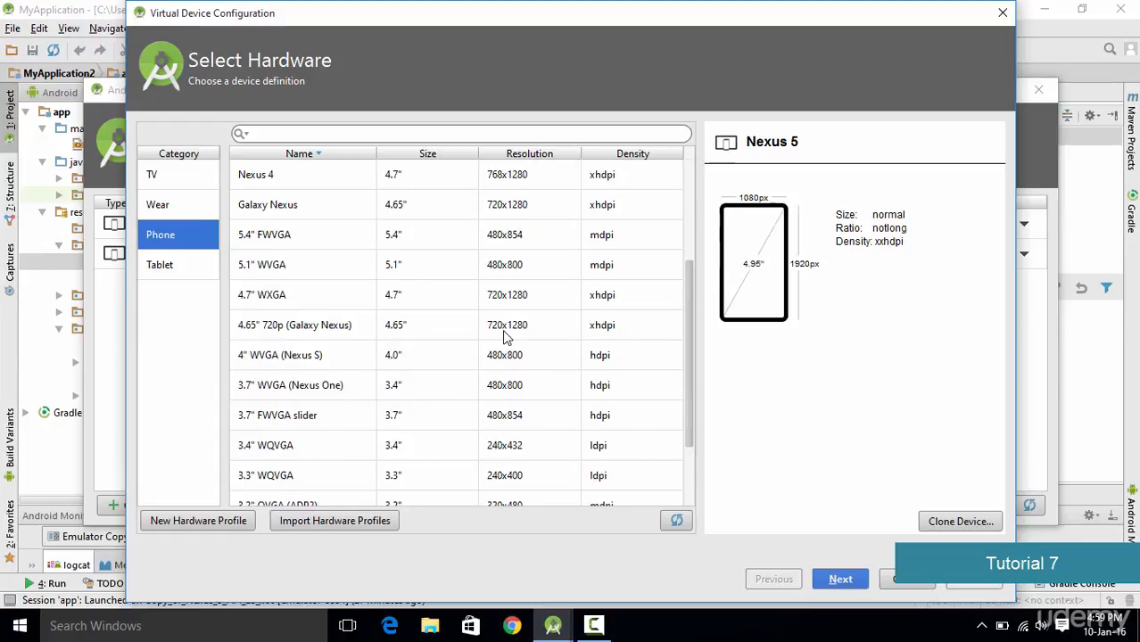
scroll(504, 337, up, 2)
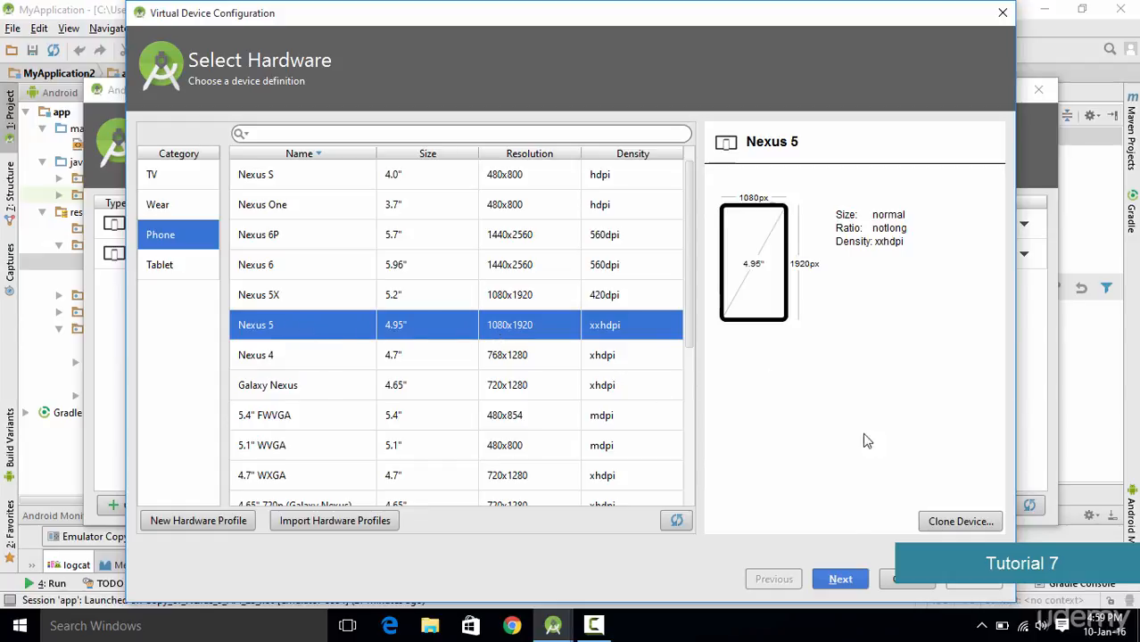
Clone the Nexus 5 hardware profile with its RAM set to 1000 MB
click(935, 522)
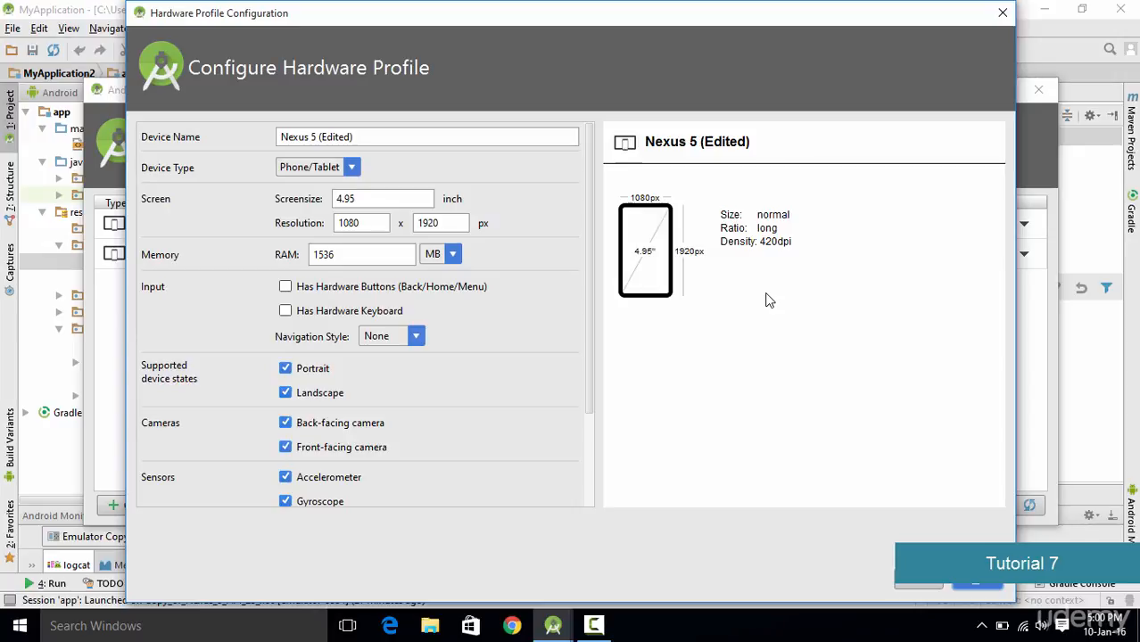
click(390, 254)
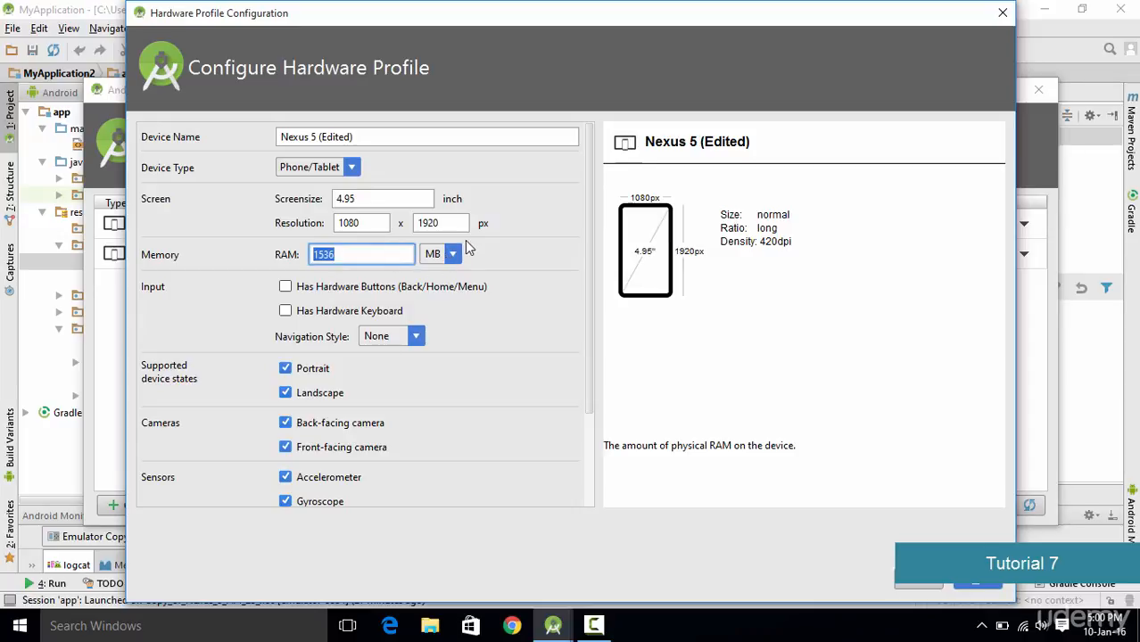
text(1000)
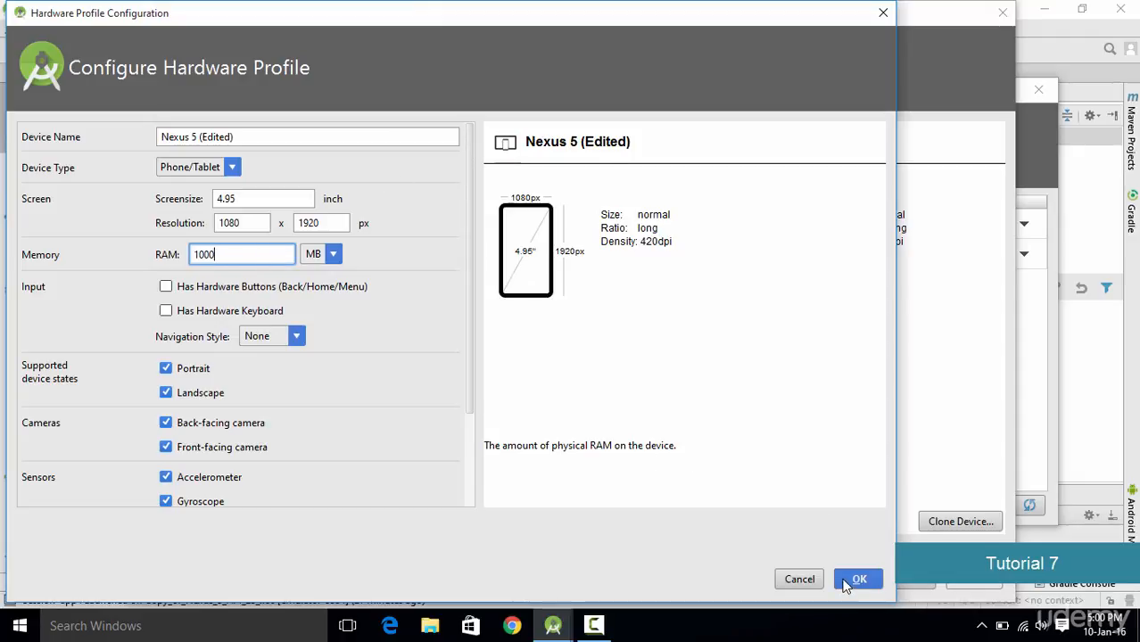
click(847, 580)
Accept the cloned Nexus 5 as hardware and Marshmallow API level 23 x86 as the system image
click(842, 579)
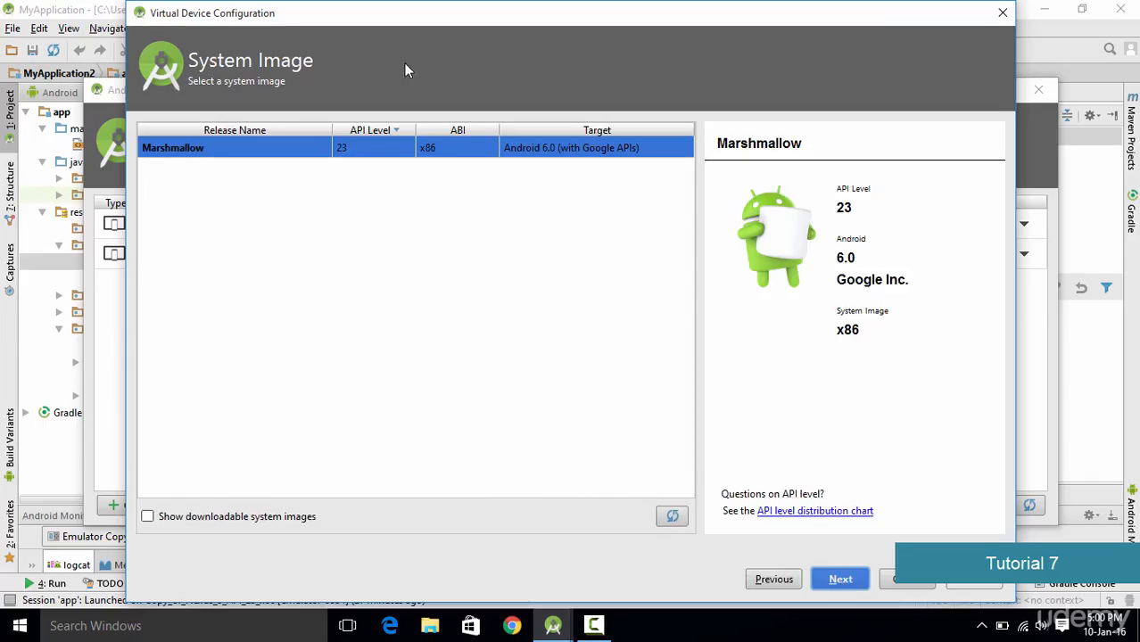
drag(465, 20, 423, 20)
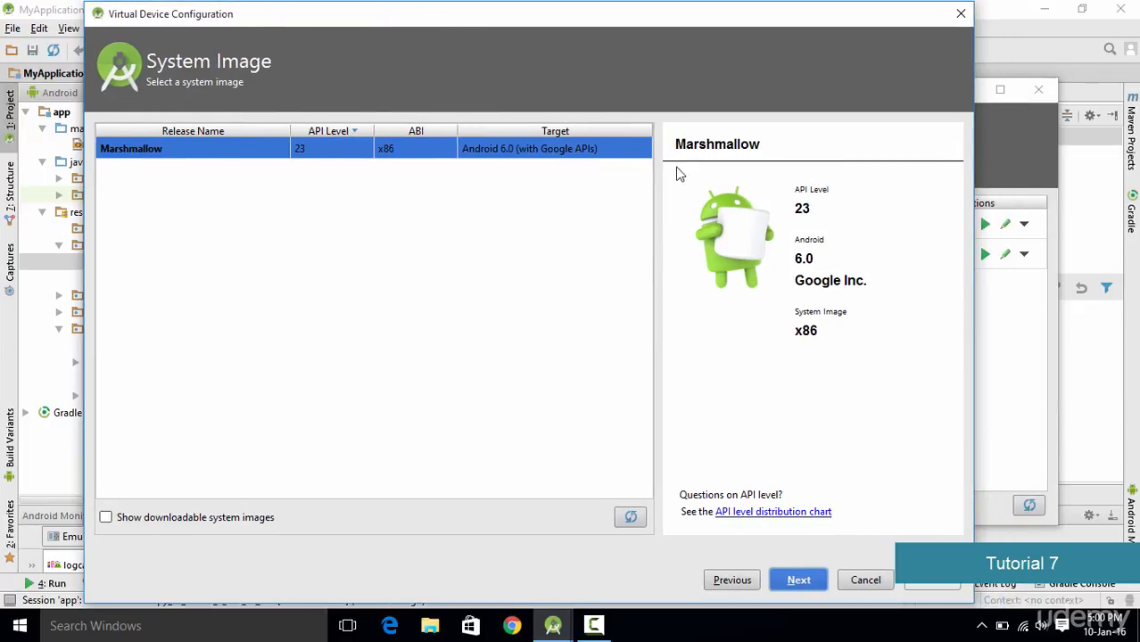
click(798, 579)
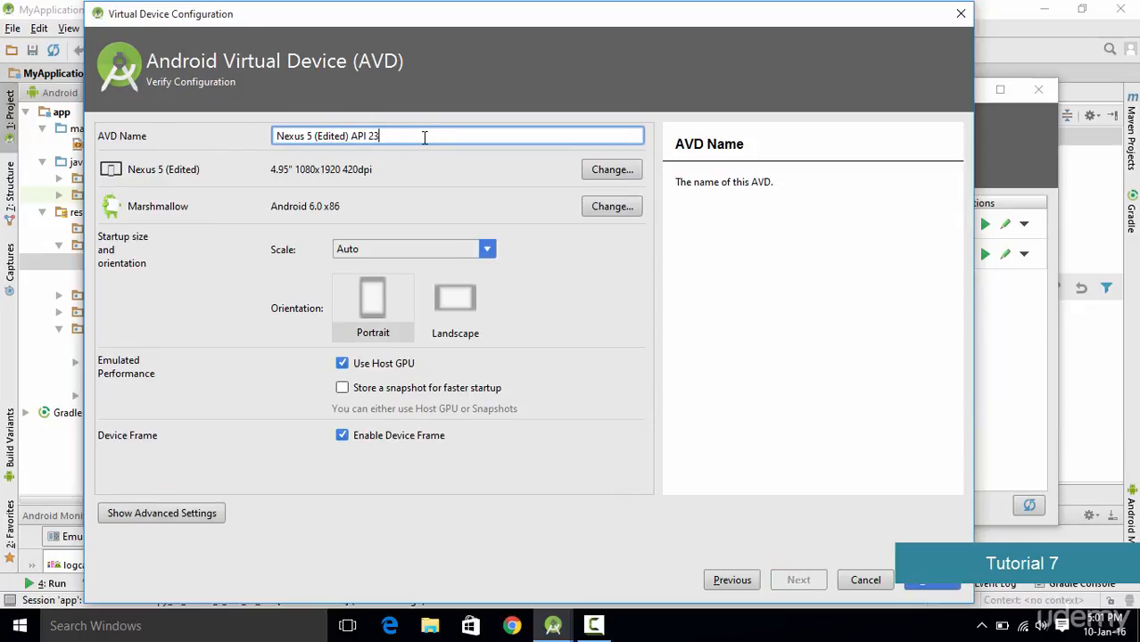
Name the virtual device myAndroid and finish creating it
drag(426, 137, 166, 139)
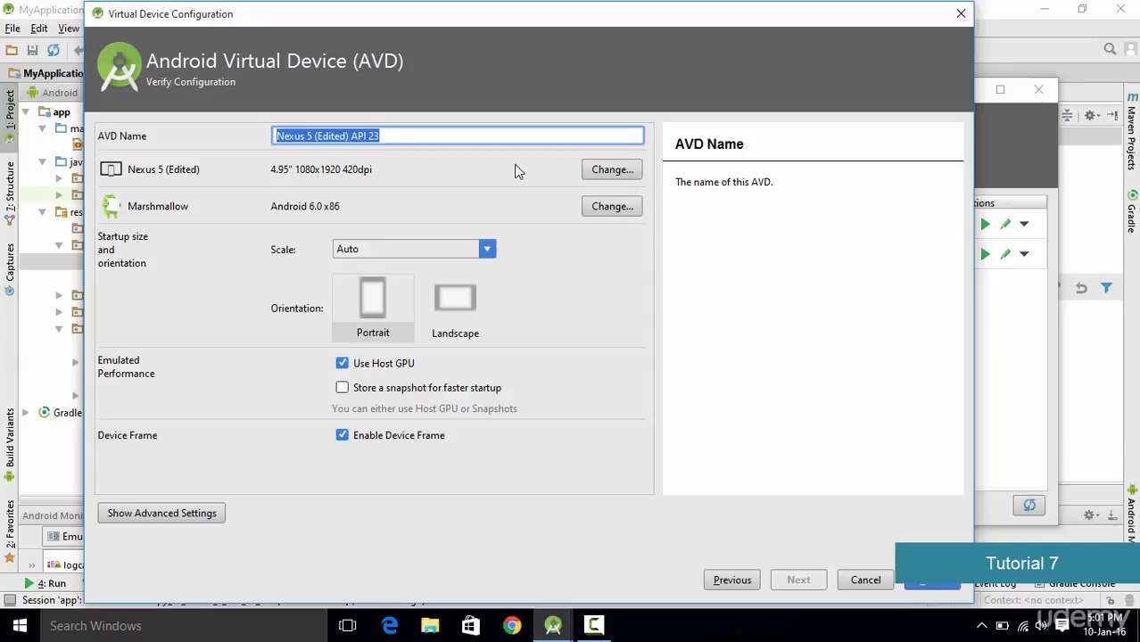
text(my)
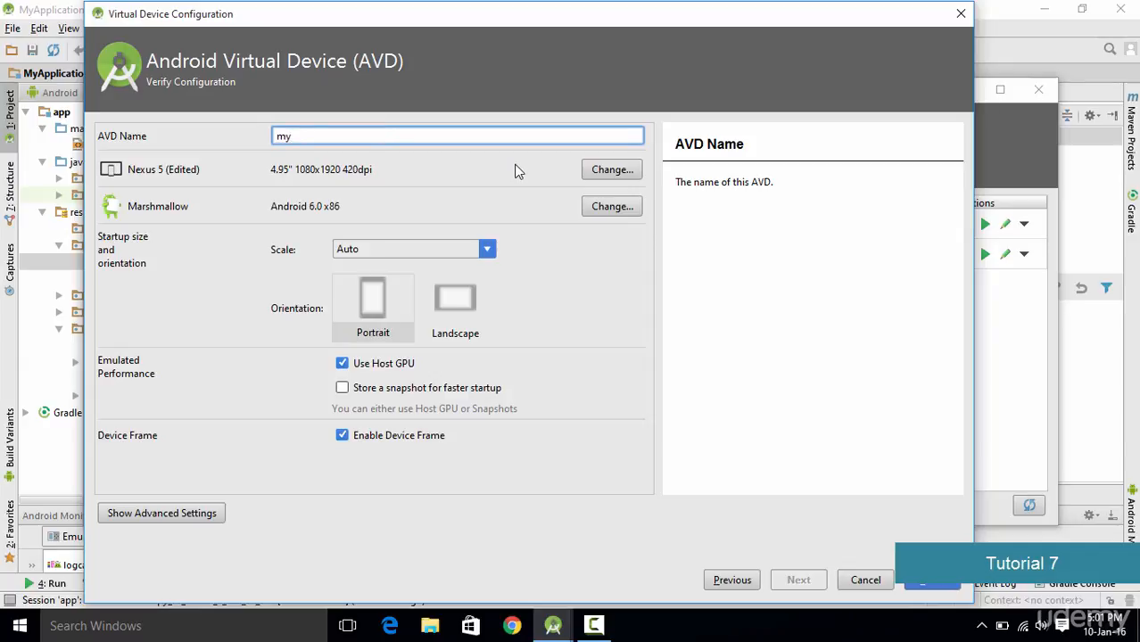
text(Android)
click(925, 582)
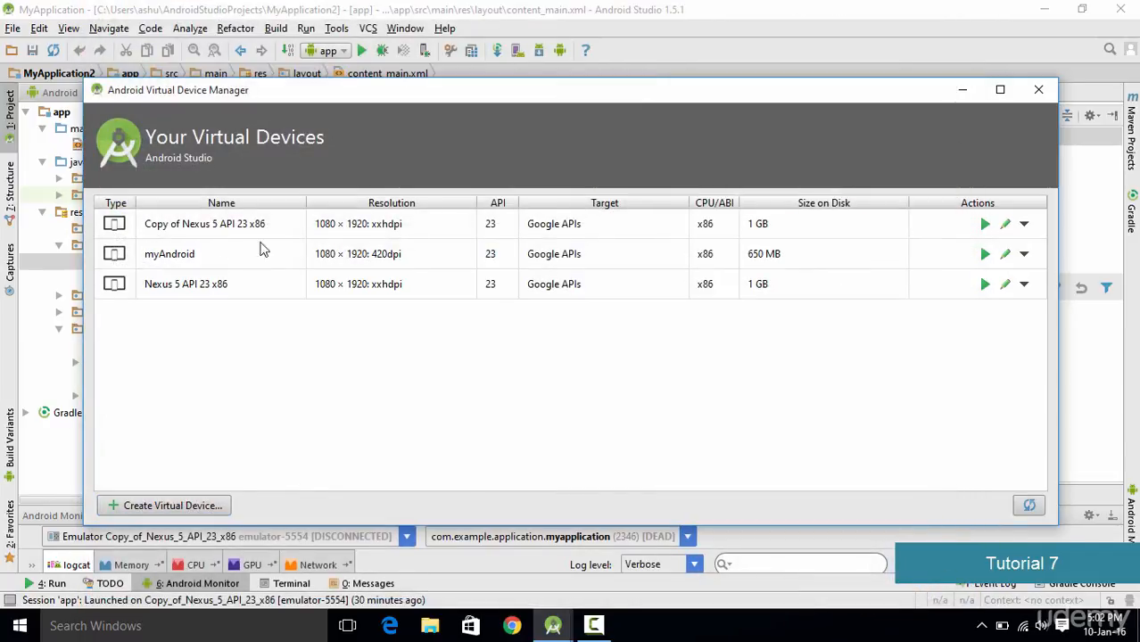
Launch the myAndroid virtual device, then unlock it to its home screen and dismiss the welcome message
click(985, 255)
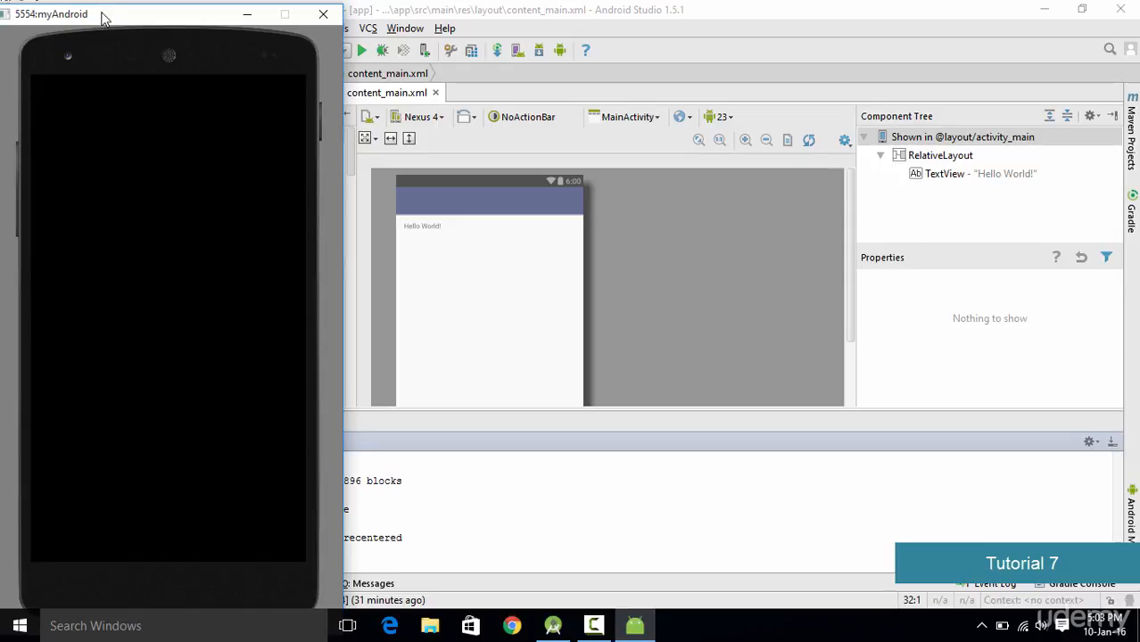
drag(106, 20, 453, 15)
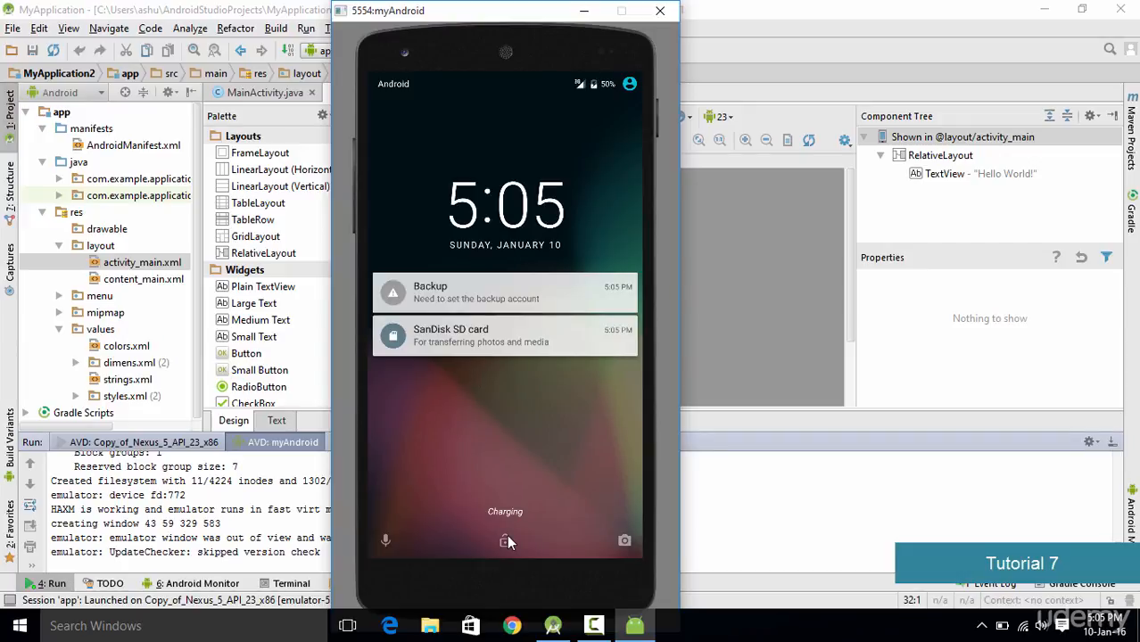
drag(506, 541, 535, 268)
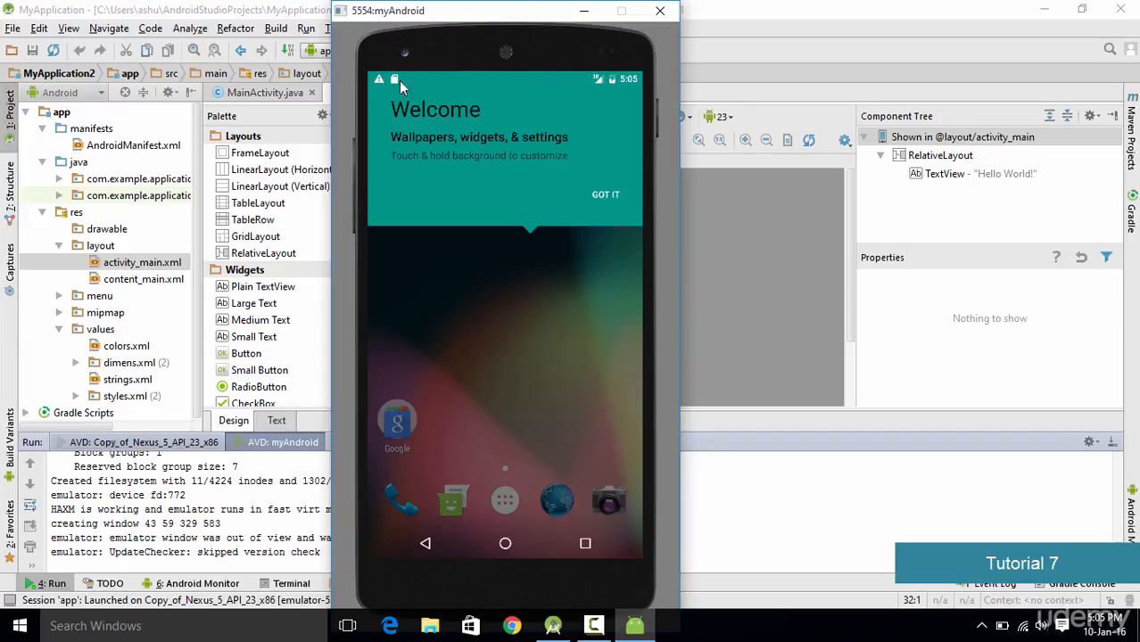
click(606, 195)
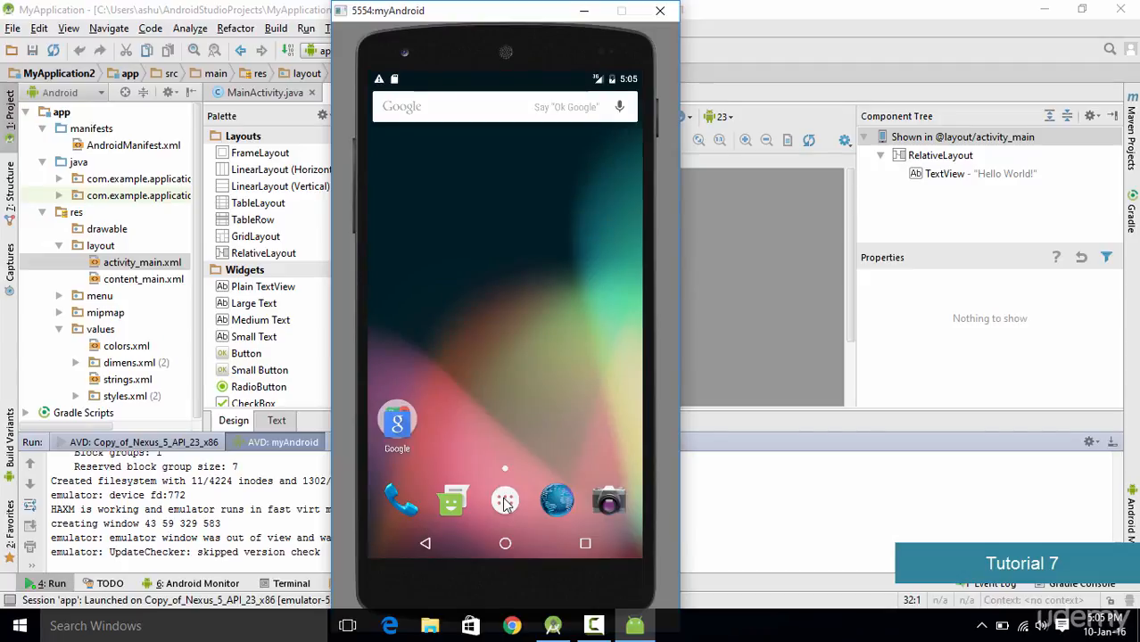
Open the Browser from the emulator's app list and search Google for "android studio"
click(505, 504)
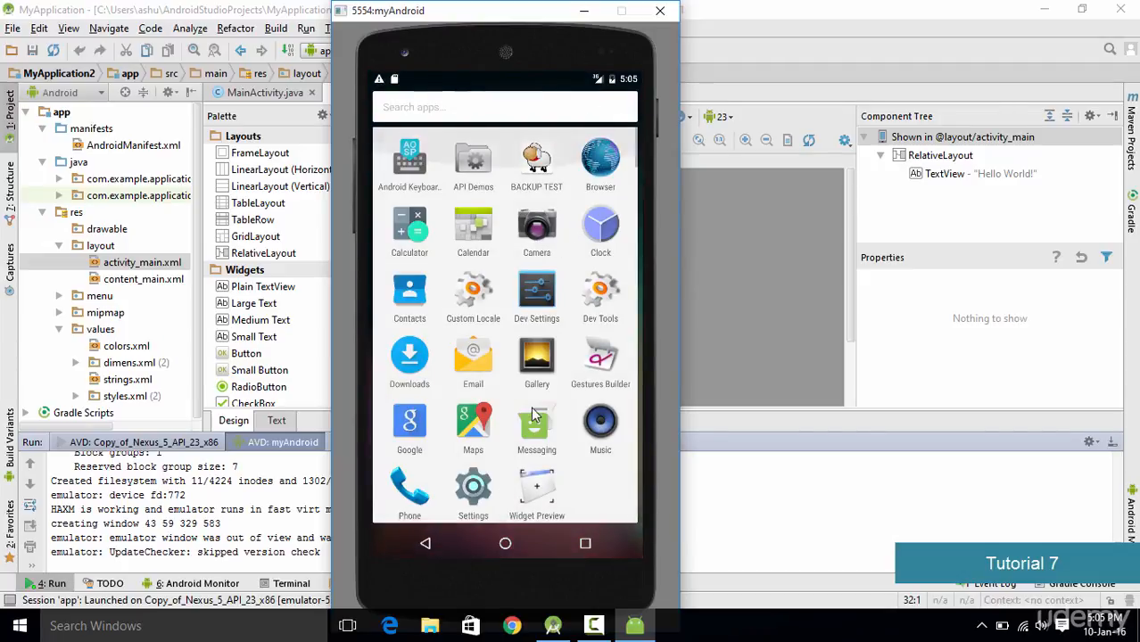
drag(533, 428, 502, 488)
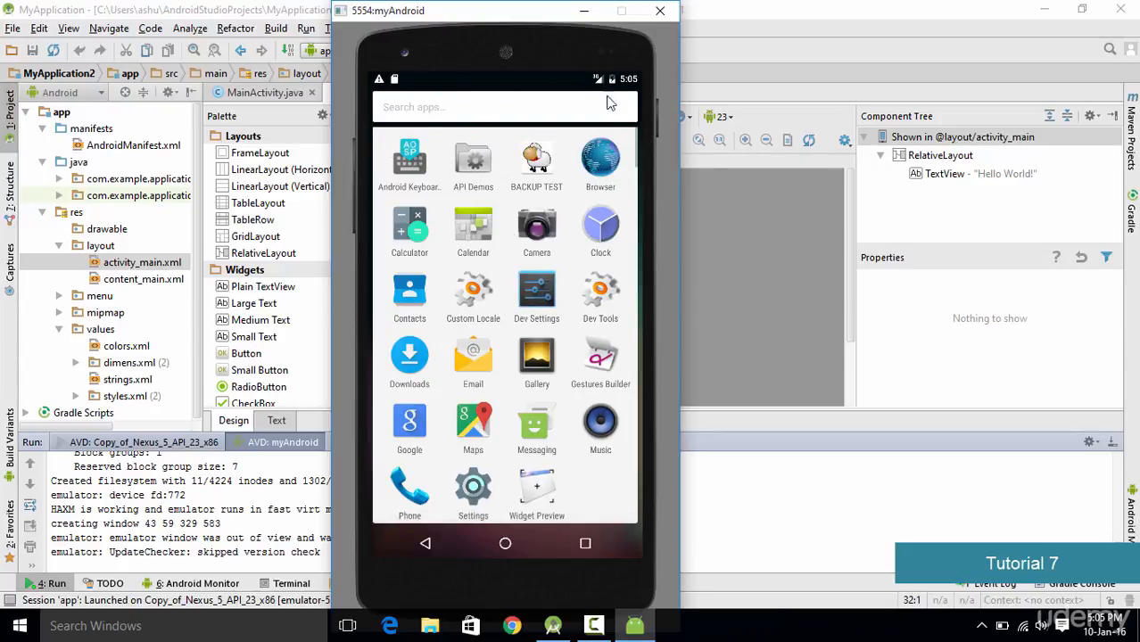
click(602, 165)
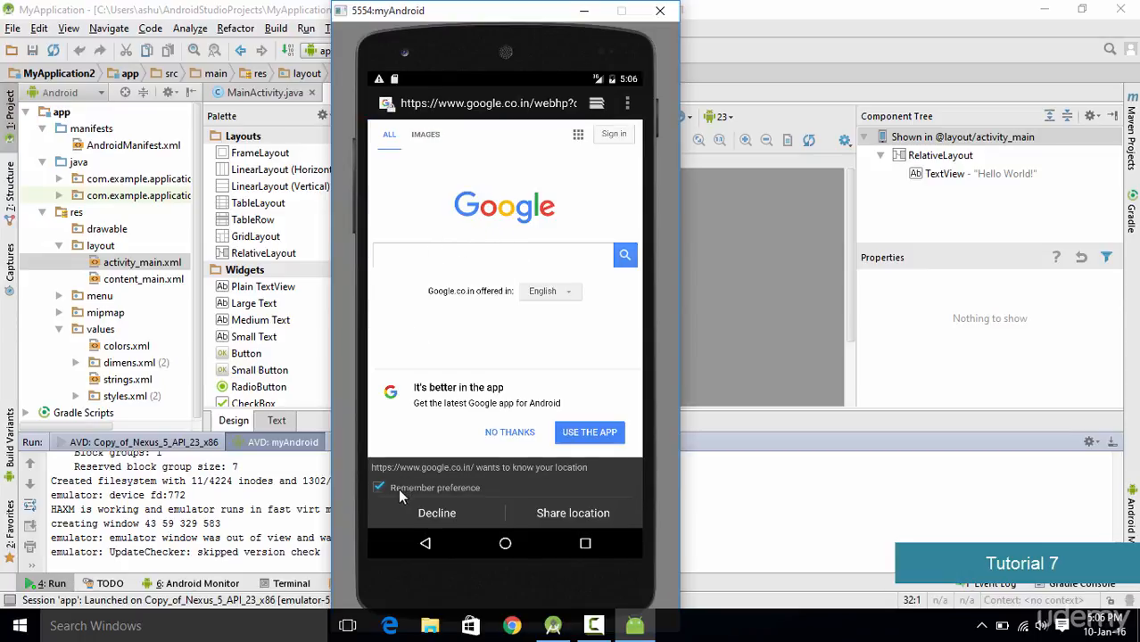
click(460, 261)
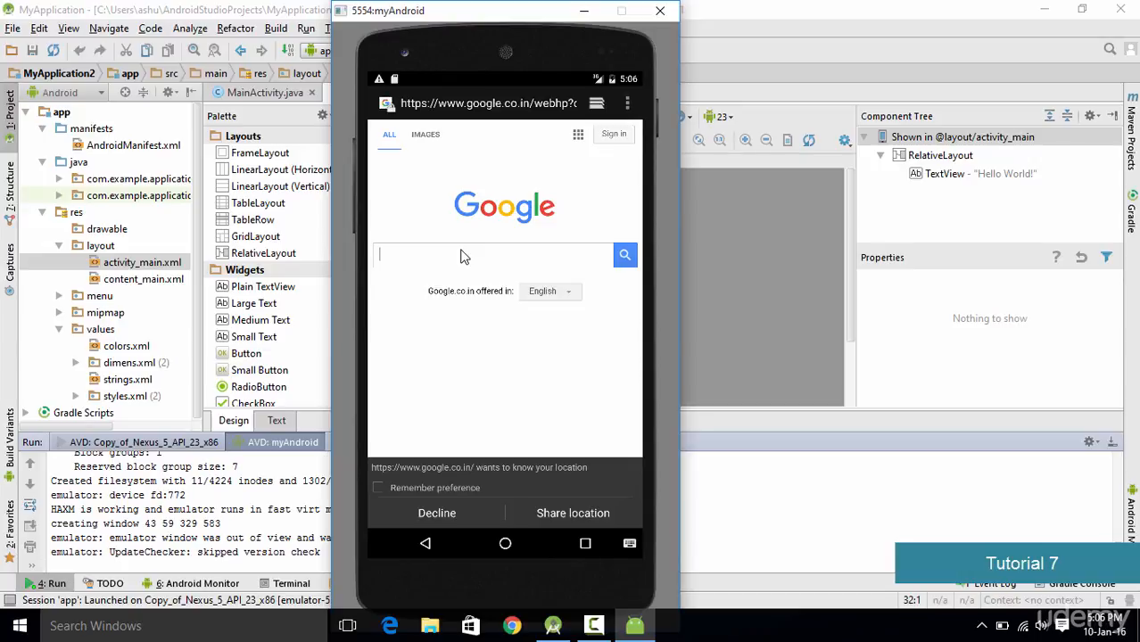
text(android studio)
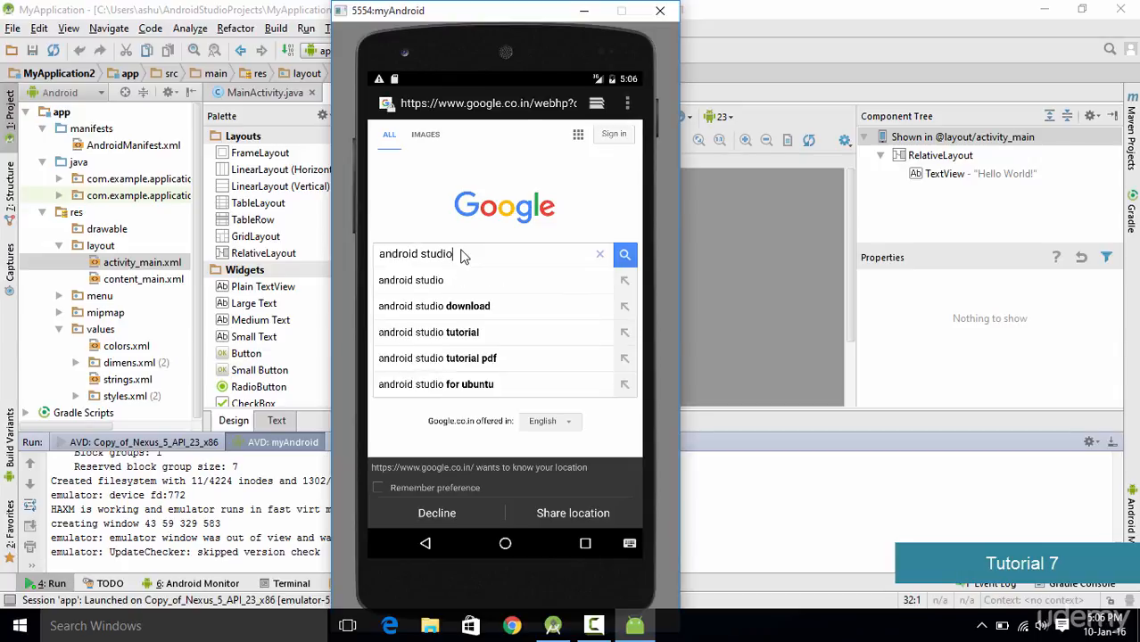
key(Return)
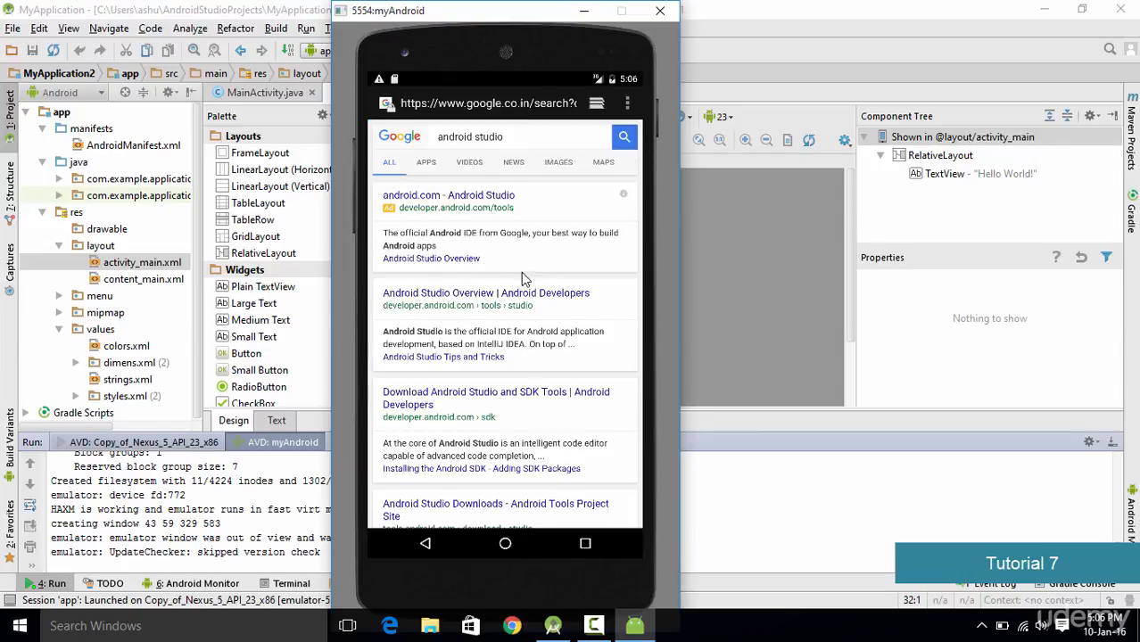
drag(527, 197, 533, 392)
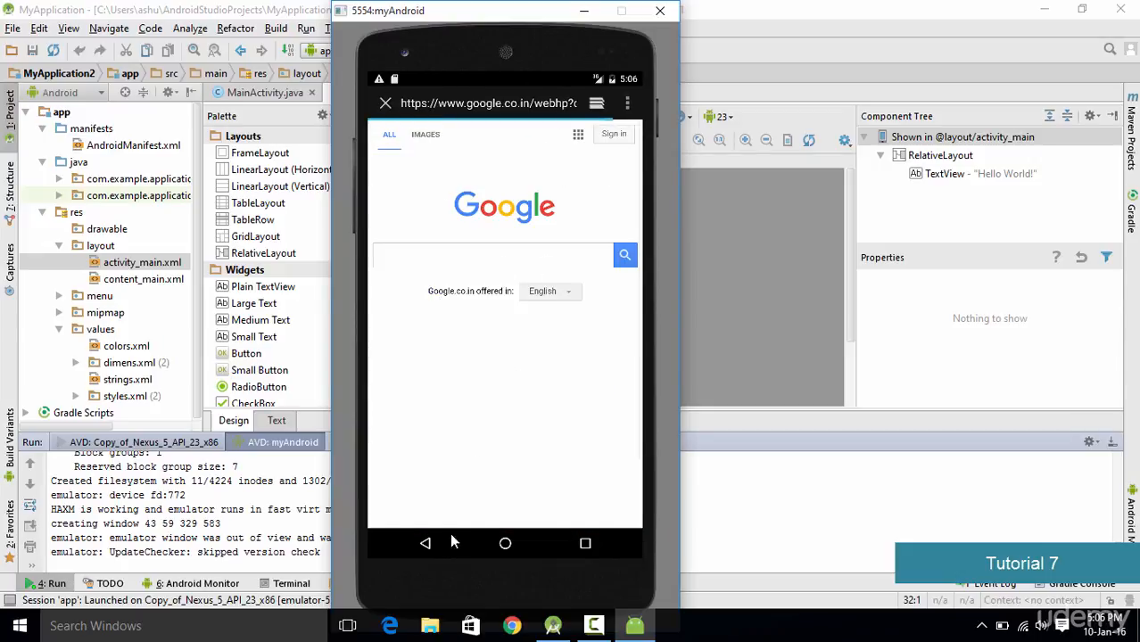
Leave the browser and app list to return to the emulator's home screen
click(425, 547)
click(446, 103)
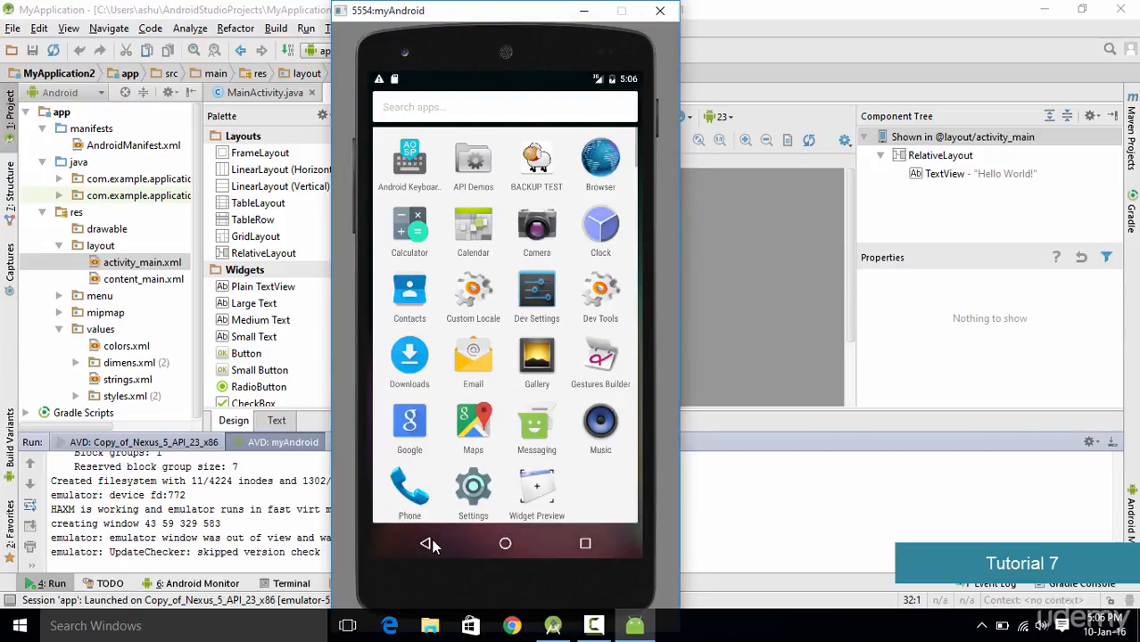
click(428, 544)
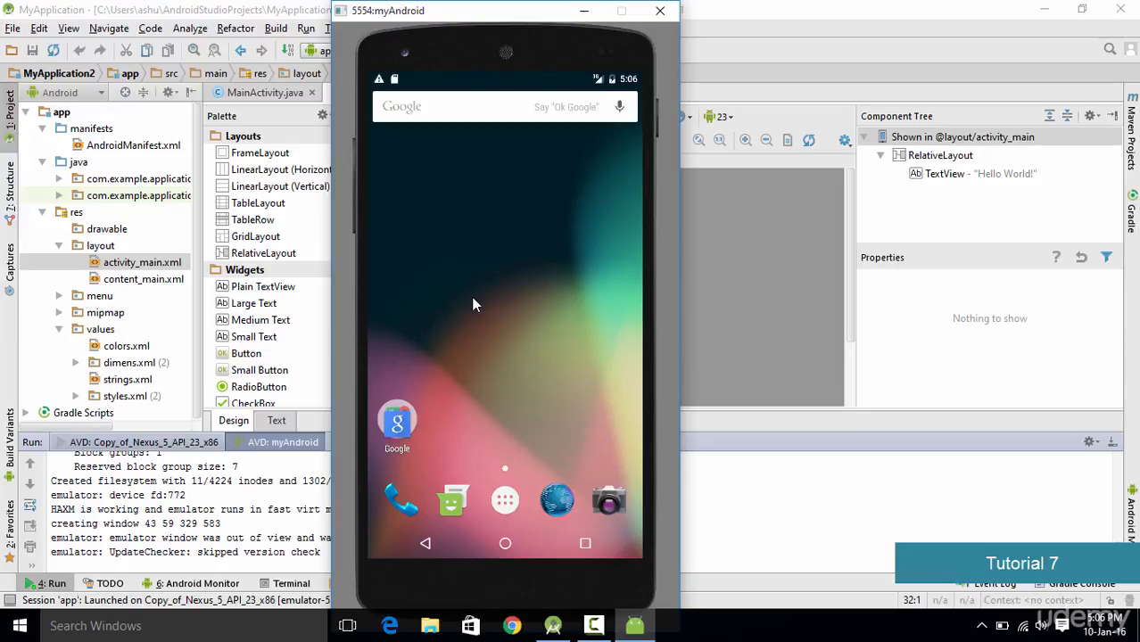